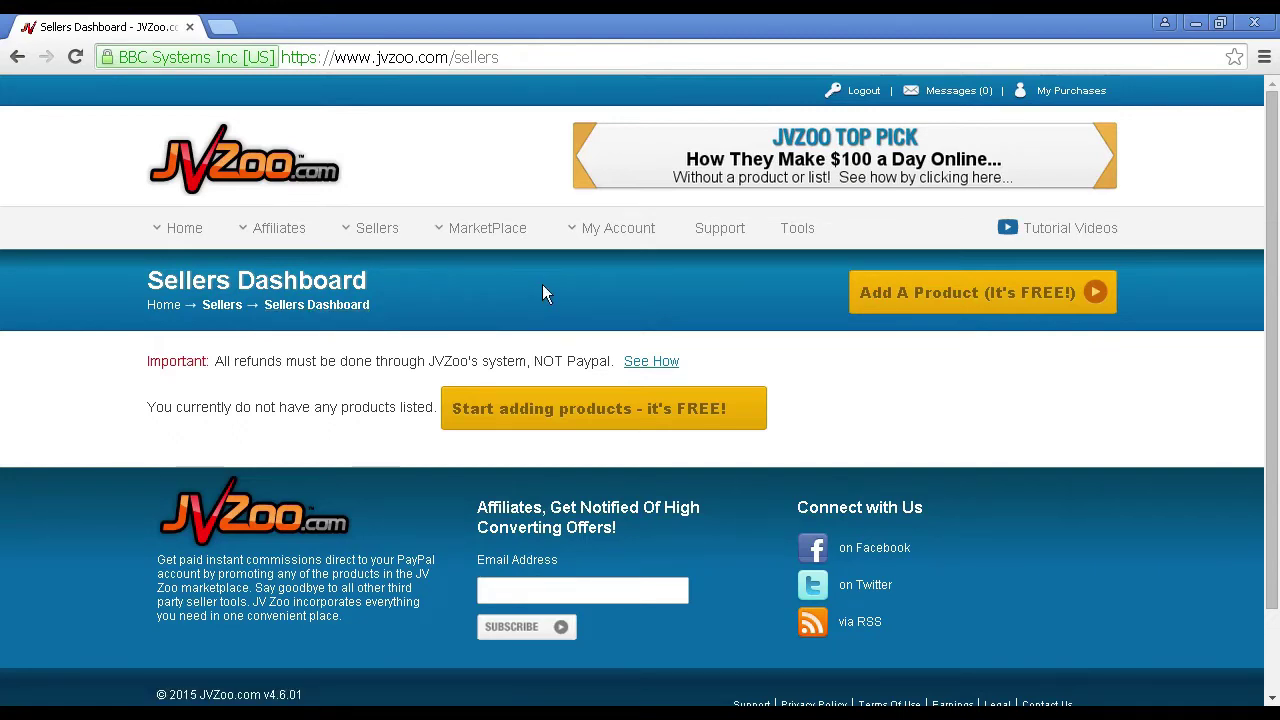
Start a new product listing with the 'Add A Product (It's FREE!)' button.
{"action": "left_click", "coordinate": [1010, 307]}
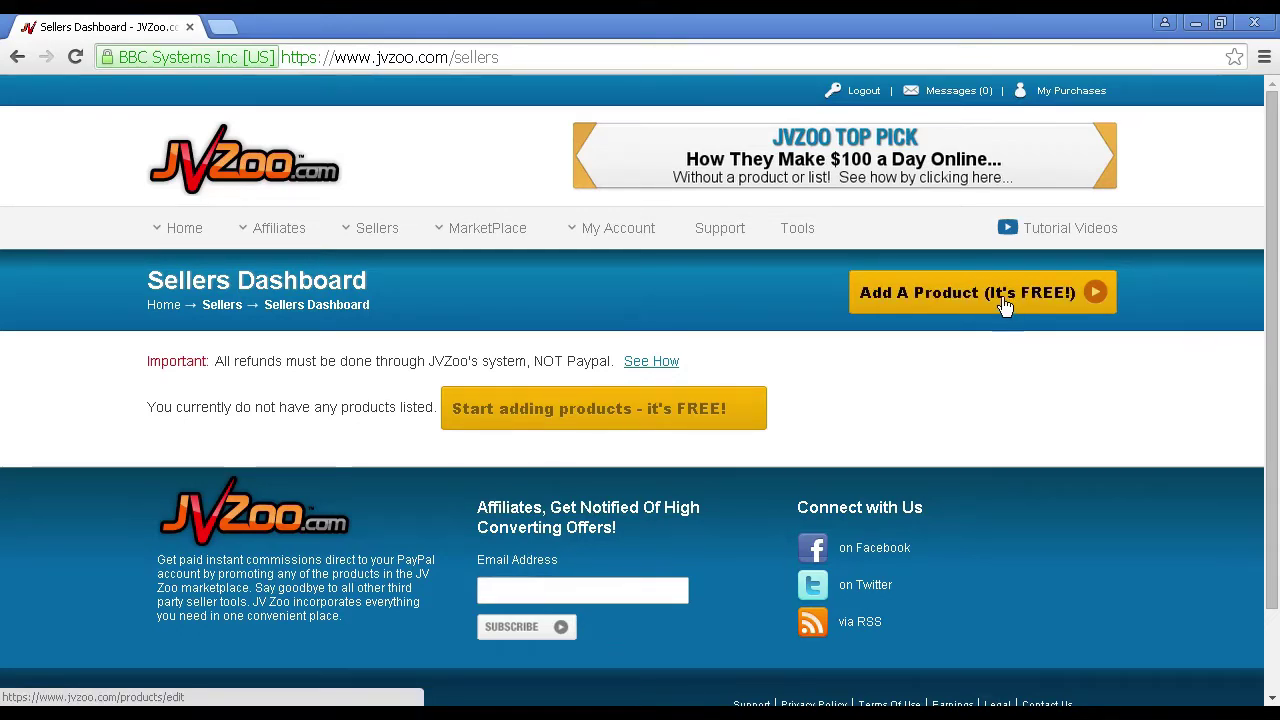
Set Allow Sales to No under Basic Information.
{"action": "scroll", "coordinate": [649, 260], "scroll_direction": "down", "scroll_amount": 1}
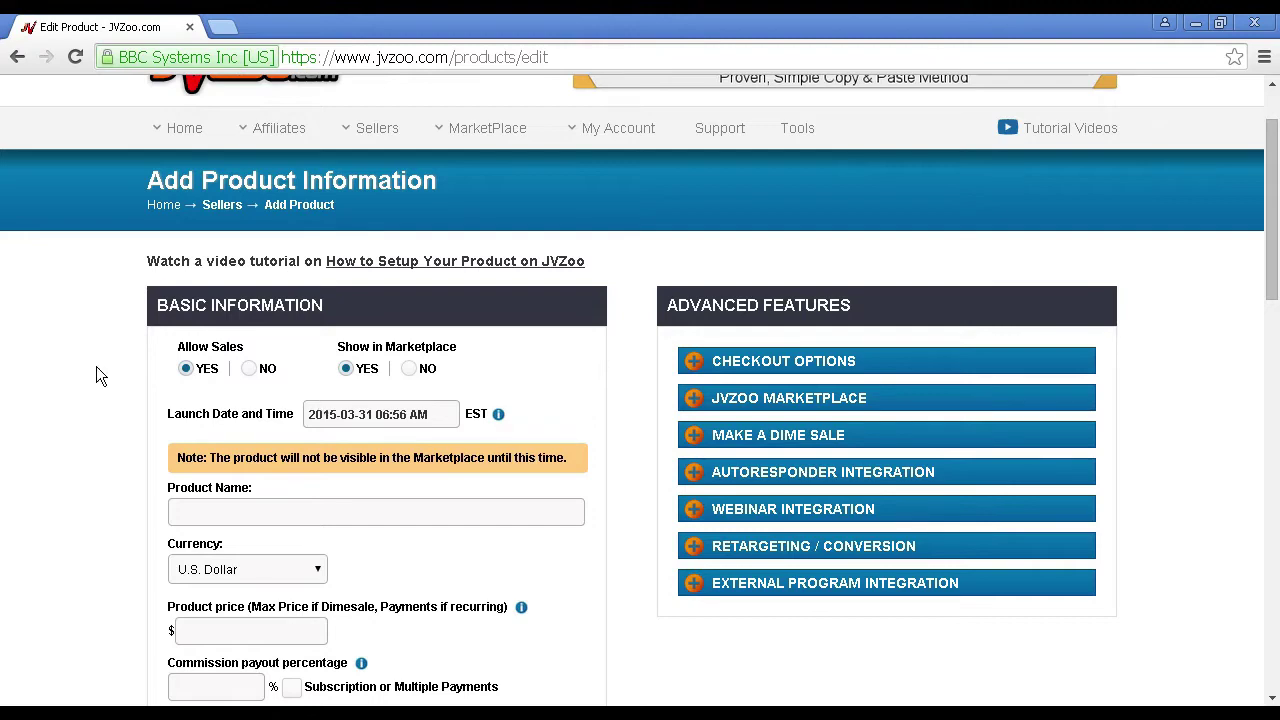
{"action": "scroll", "coordinate": [96, 366], "scroll_direction": "down", "scroll_amount": 1}
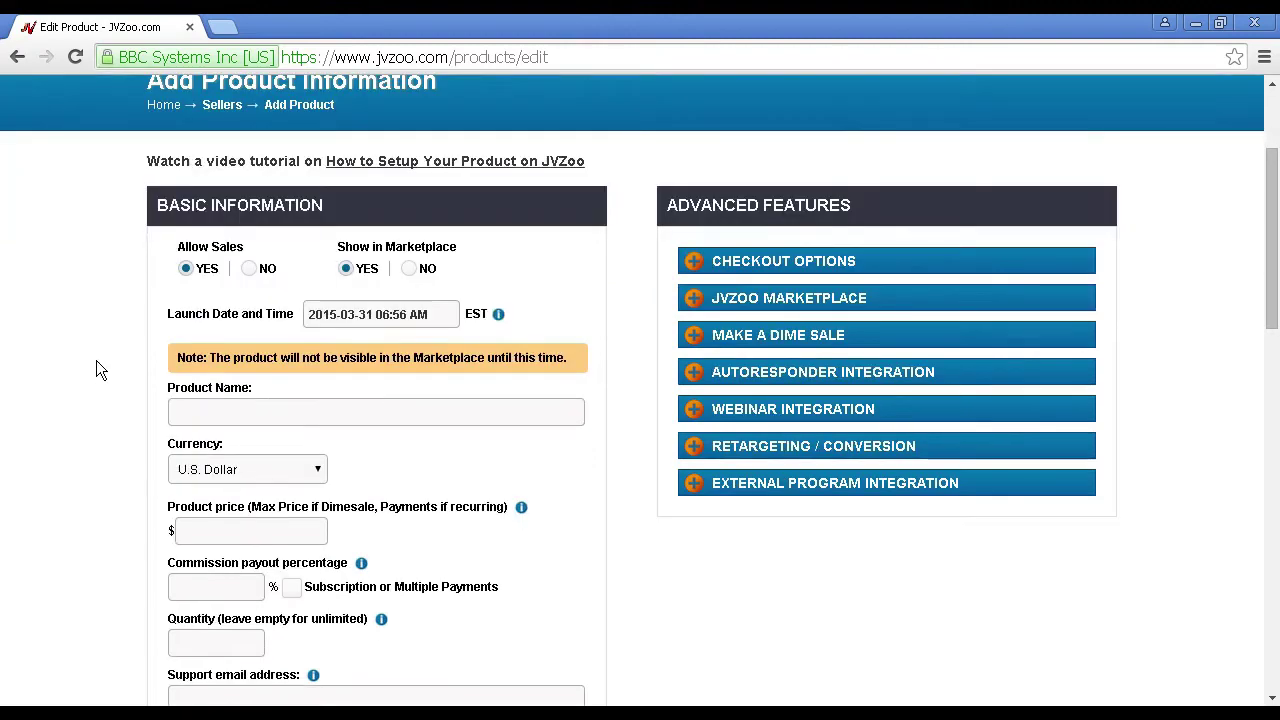
{"action": "left_click", "coordinate": [249, 270]}
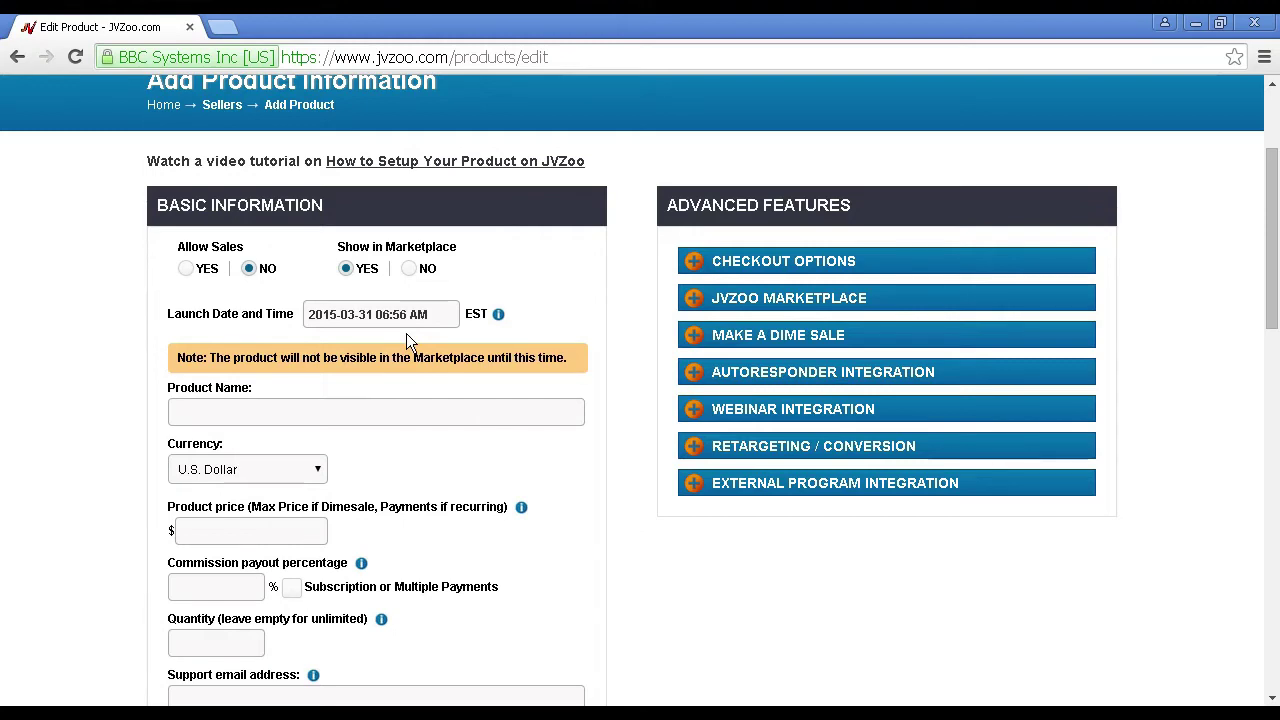
{"action": "scroll", "coordinate": [386, 435], "scroll_direction": "down", "scroll_amount": 1}
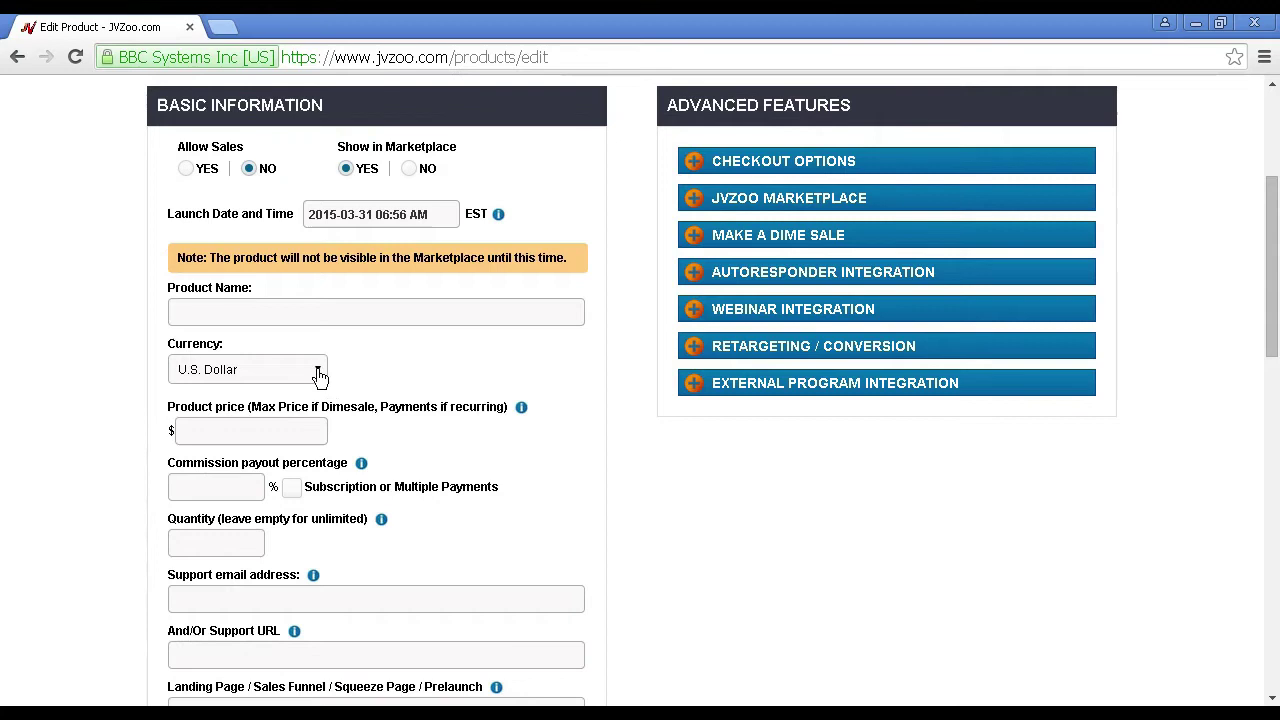
{"action": "left_click", "coordinate": [319, 372]}
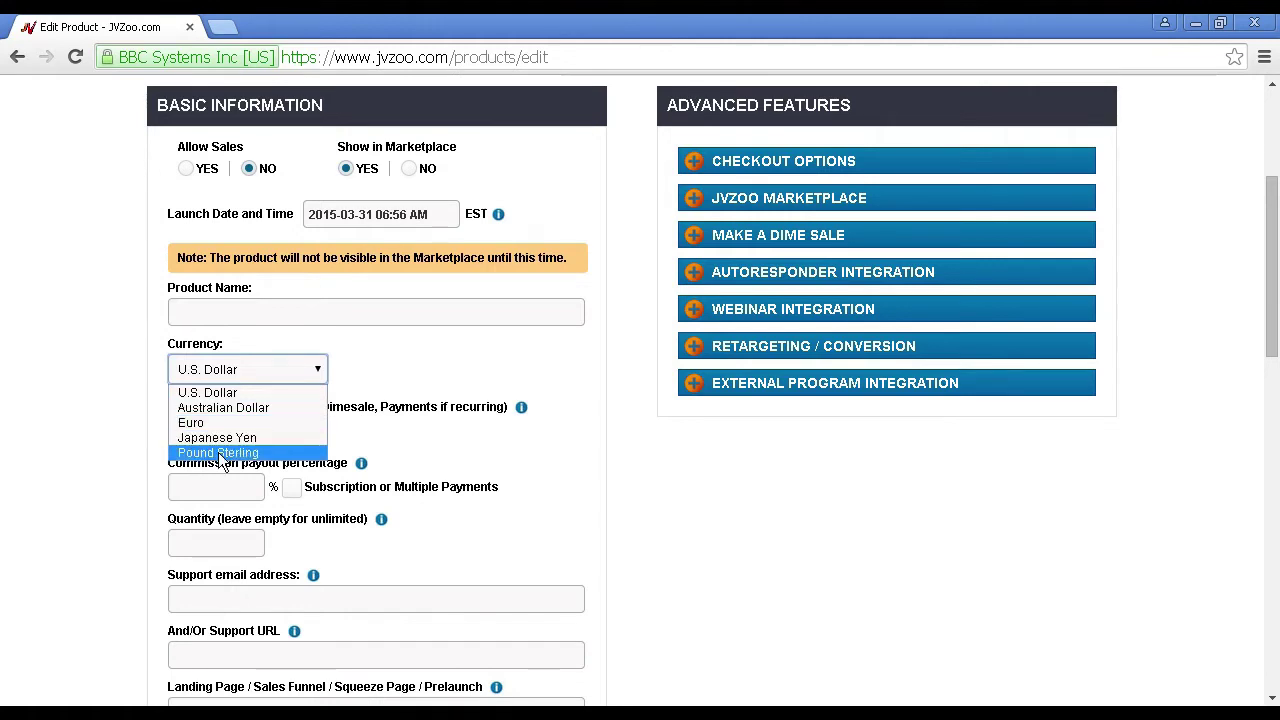
{"action": "left_click", "coordinate": [345, 352]}
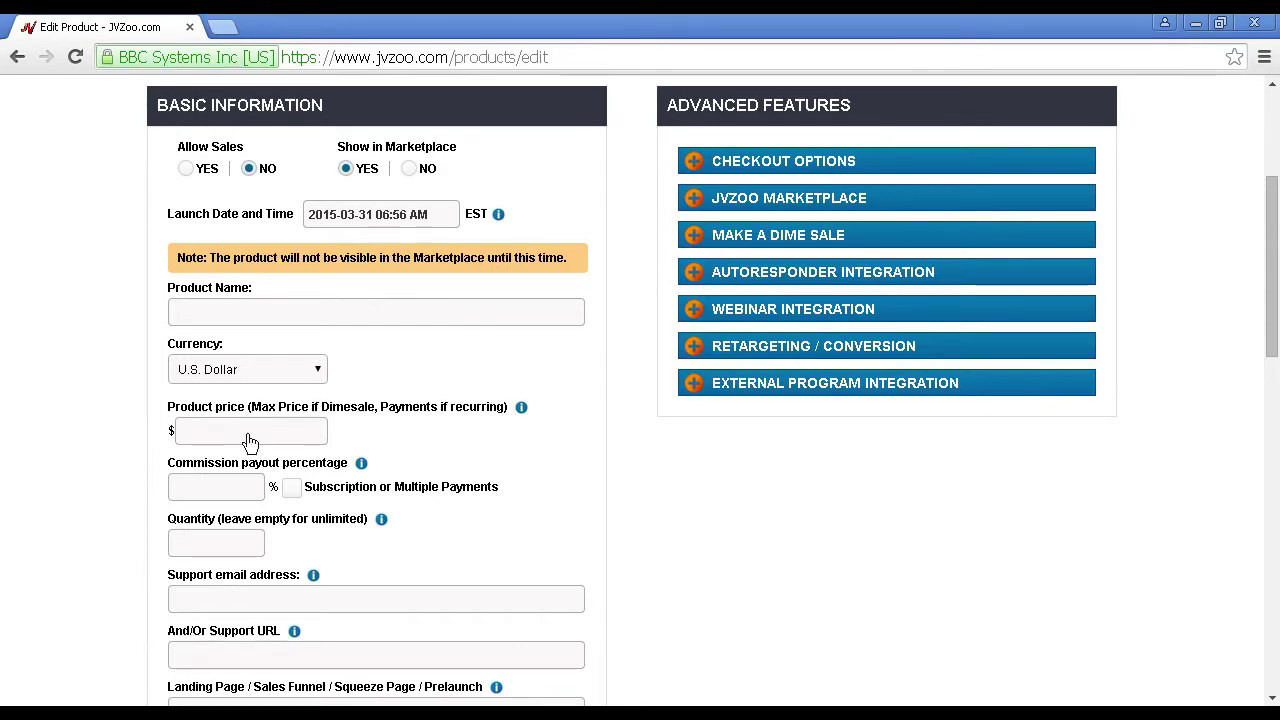
{"action": "scroll", "coordinate": [355, 491], "scroll_direction": "down", "scroll_amount": 1}
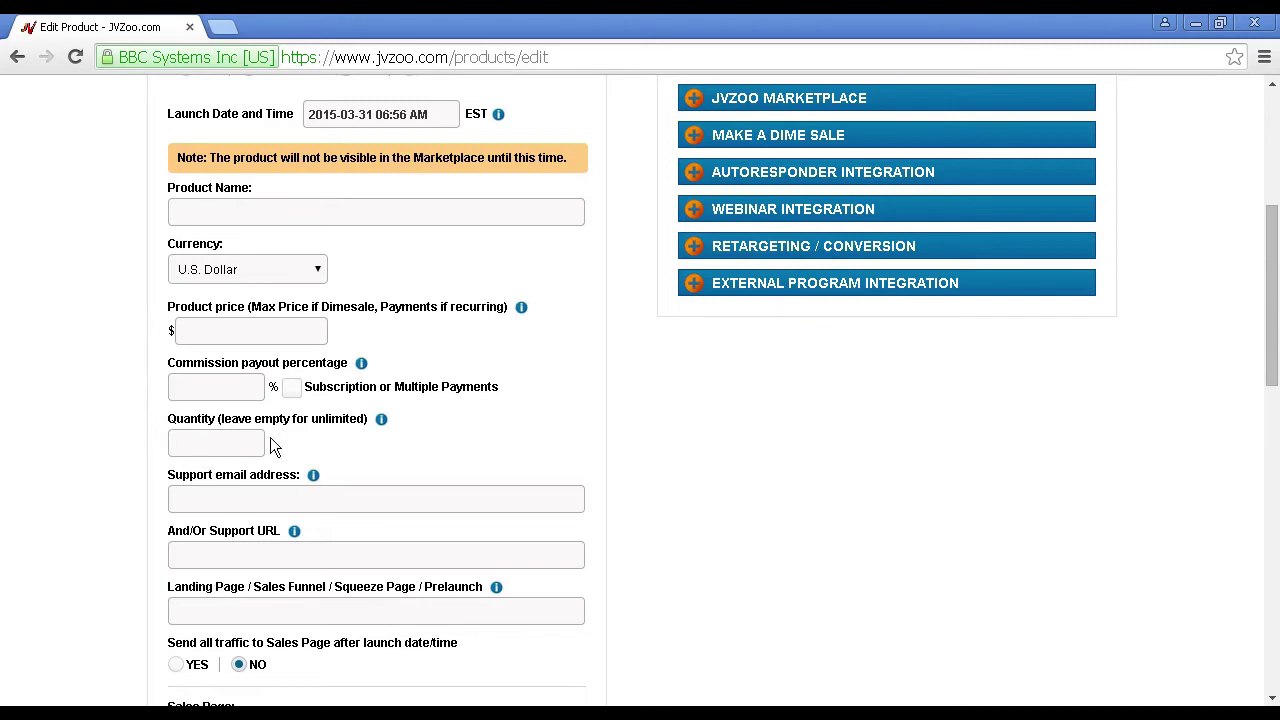
{"action": "scroll", "coordinate": [479, 464], "scroll_direction": "down", "scroll_amount": 1}
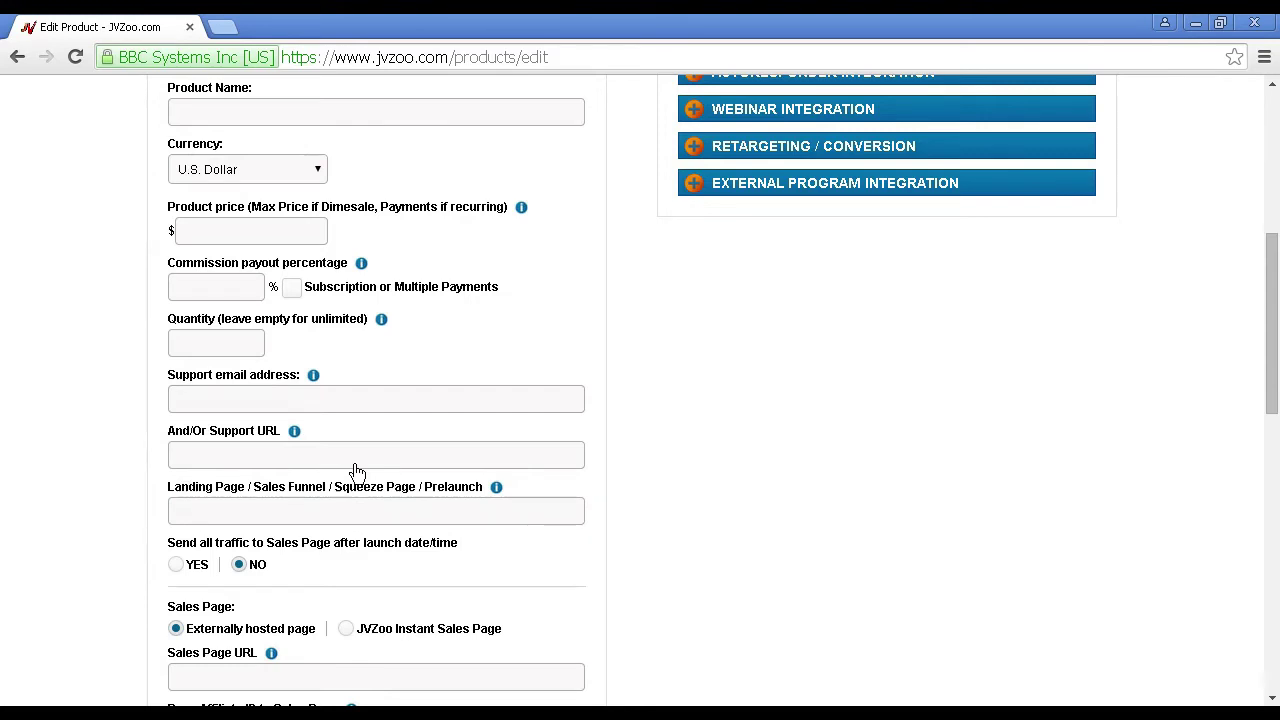
{"action": "scroll", "coordinate": [509, 537], "scroll_direction": "down", "scroll_amount": 1}
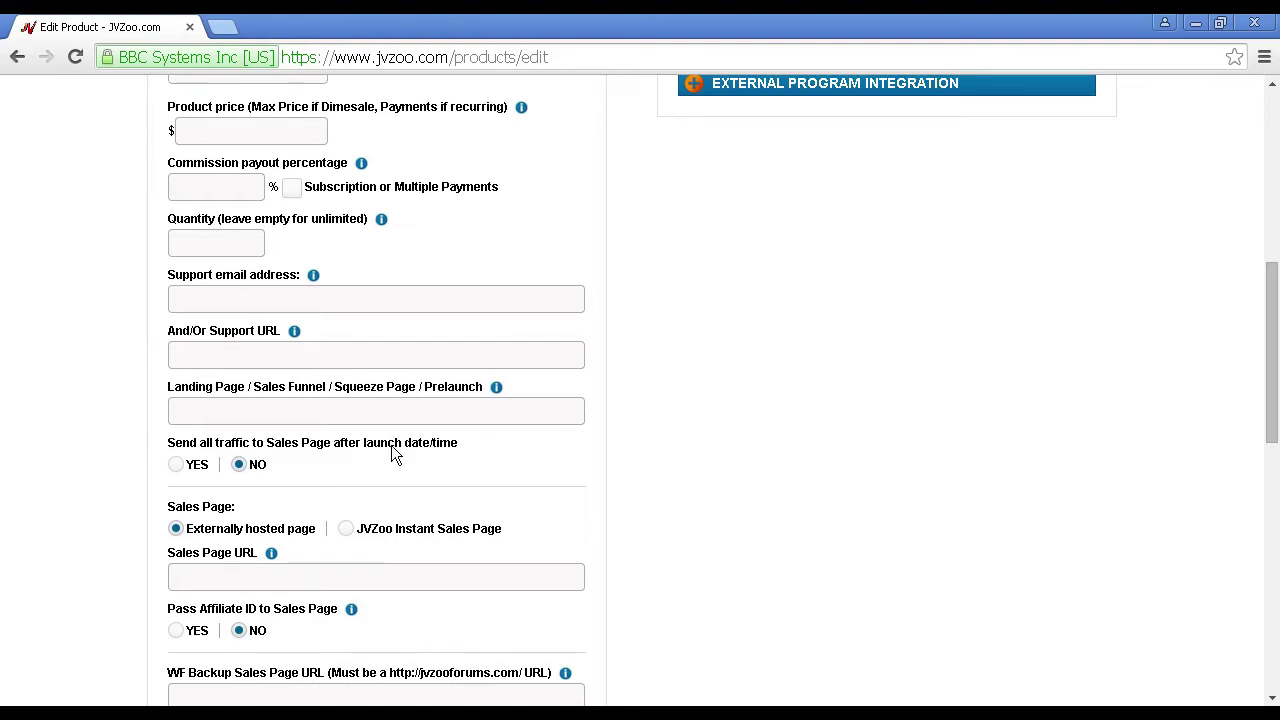
Set 'Send all traffic to Sales Page after launch date/time' to Yes.
{"action": "left_click", "coordinate": [176, 466]}
{"action": "scroll", "coordinate": [525, 527], "scroll_direction": "down", "scroll_amount": 1}
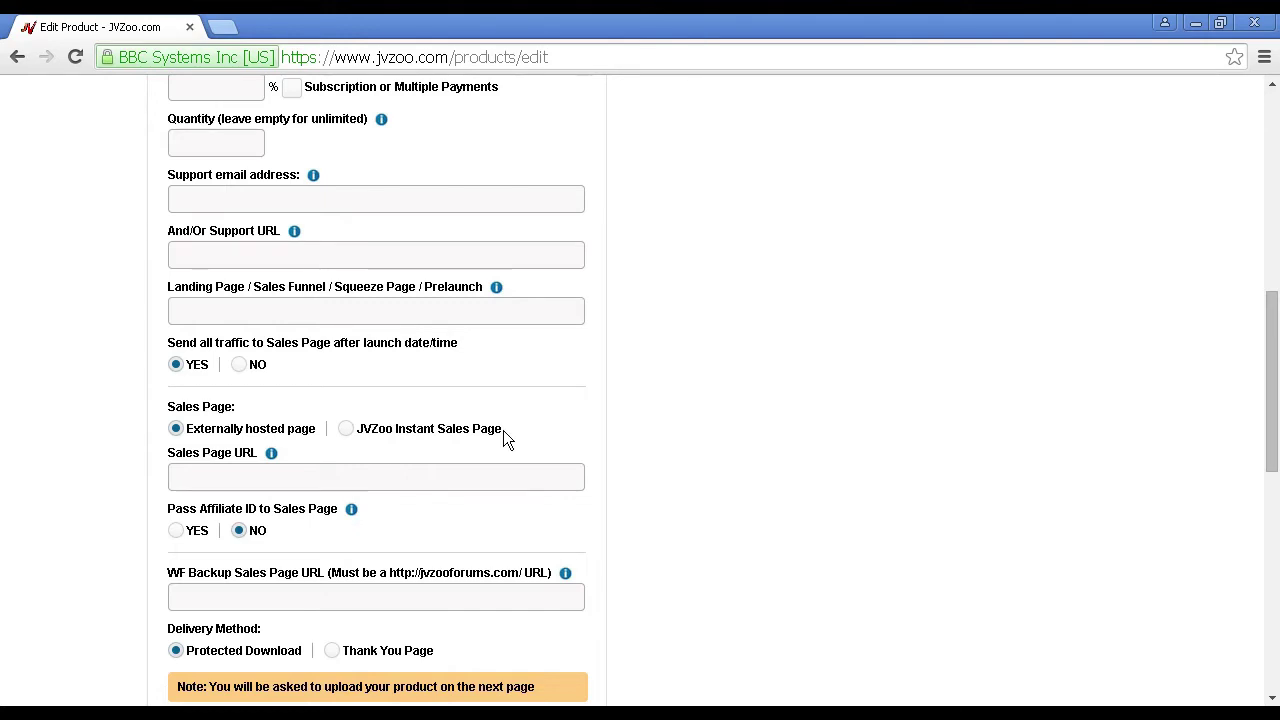
{"action": "scroll", "coordinate": [408, 522], "scroll_direction": "down", "scroll_amount": 1}
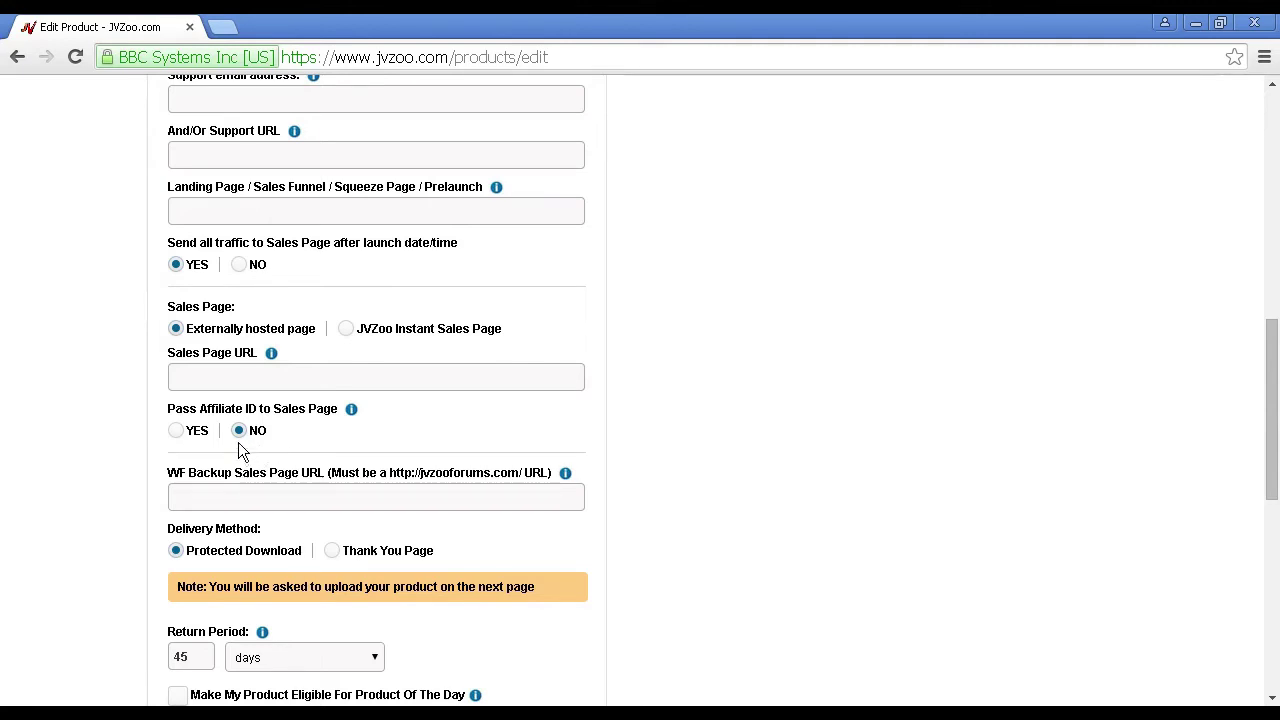
Review the Affiliate Approval choices and keep it on Manual Approval.
{"action": "scroll", "coordinate": [560, 490], "scroll_direction": "down", "scroll_amount": 2}
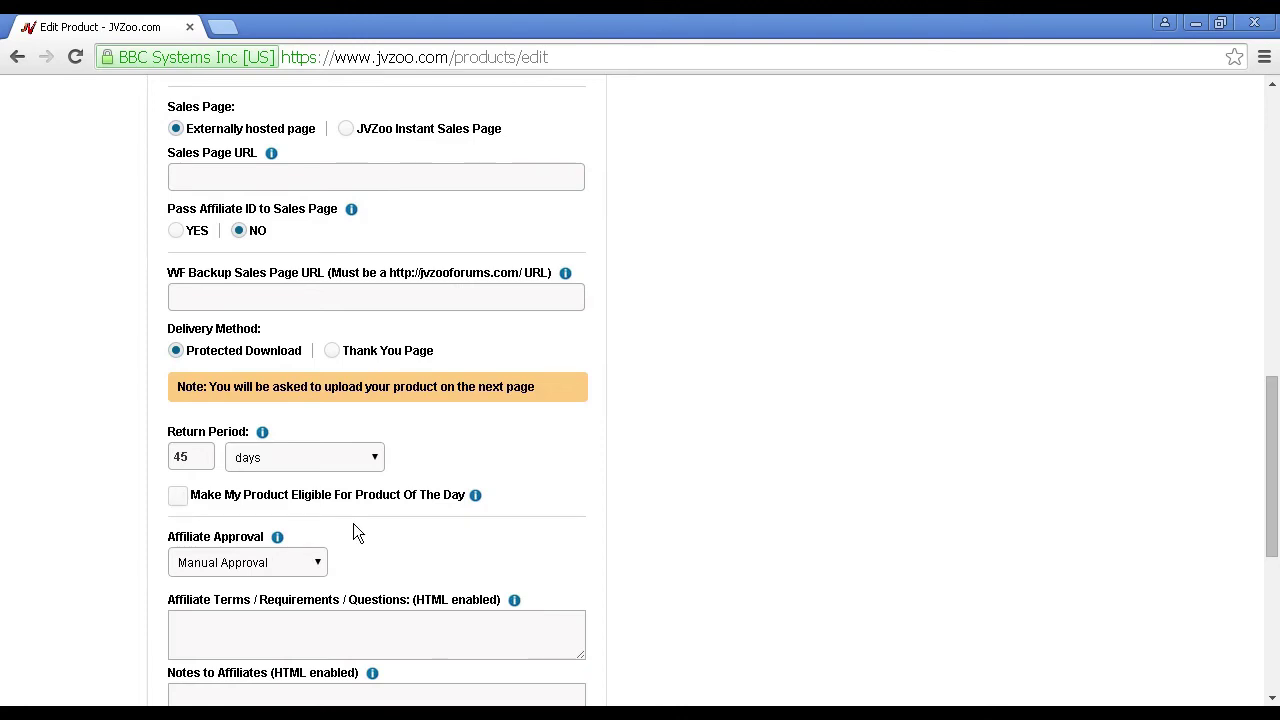
{"action": "scroll", "coordinate": [354, 523], "scroll_direction": "down", "scroll_amount": 2}
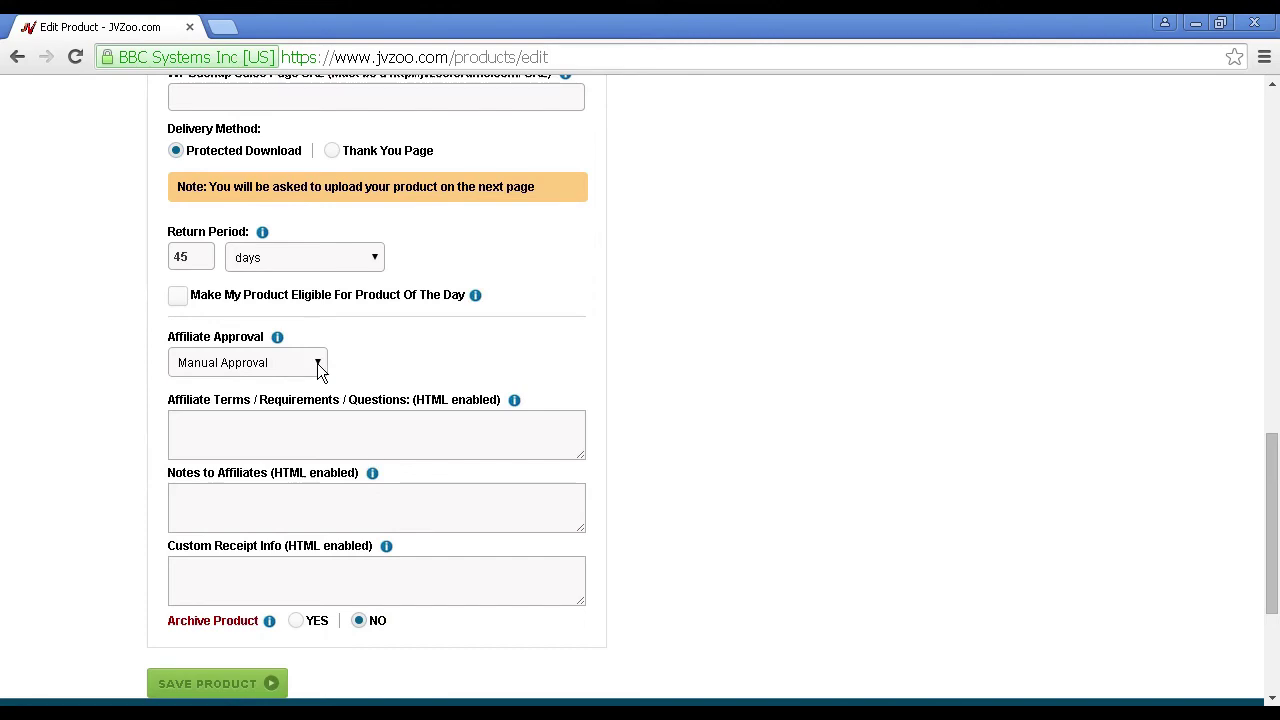
{"action": "left_click", "coordinate": [319, 363]}
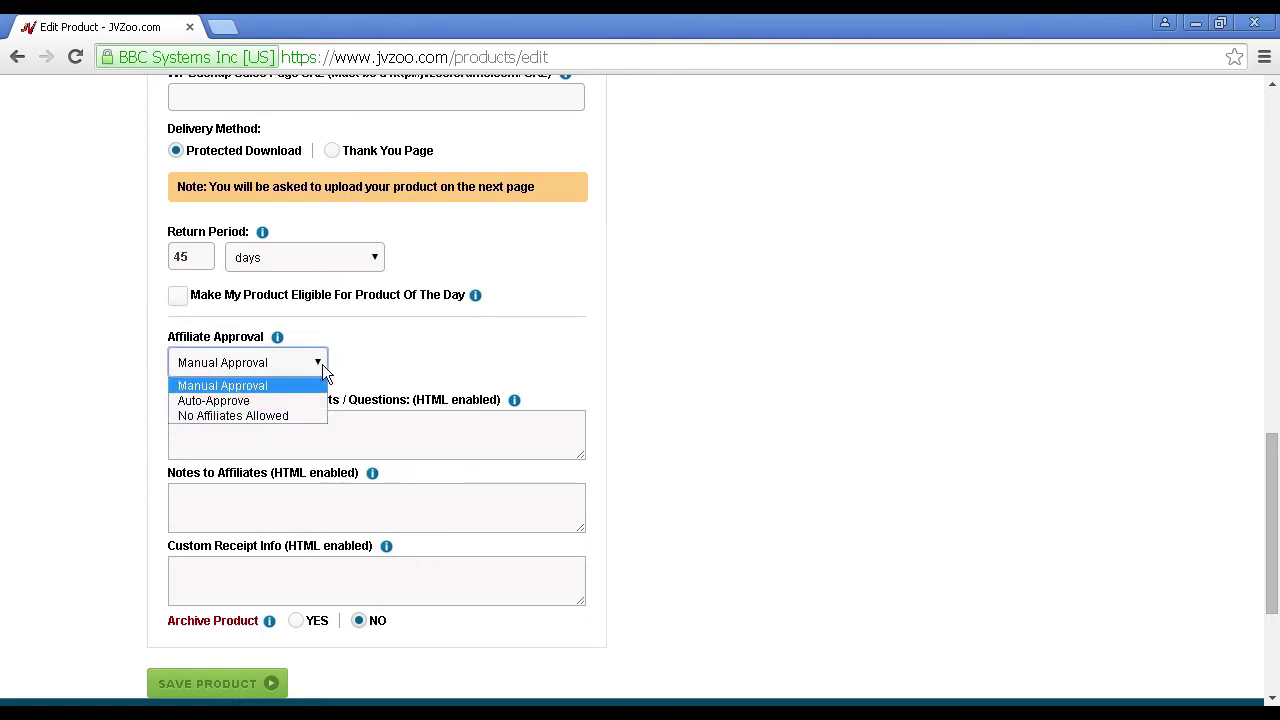
{"action": "left_click", "coordinate": [362, 362]}
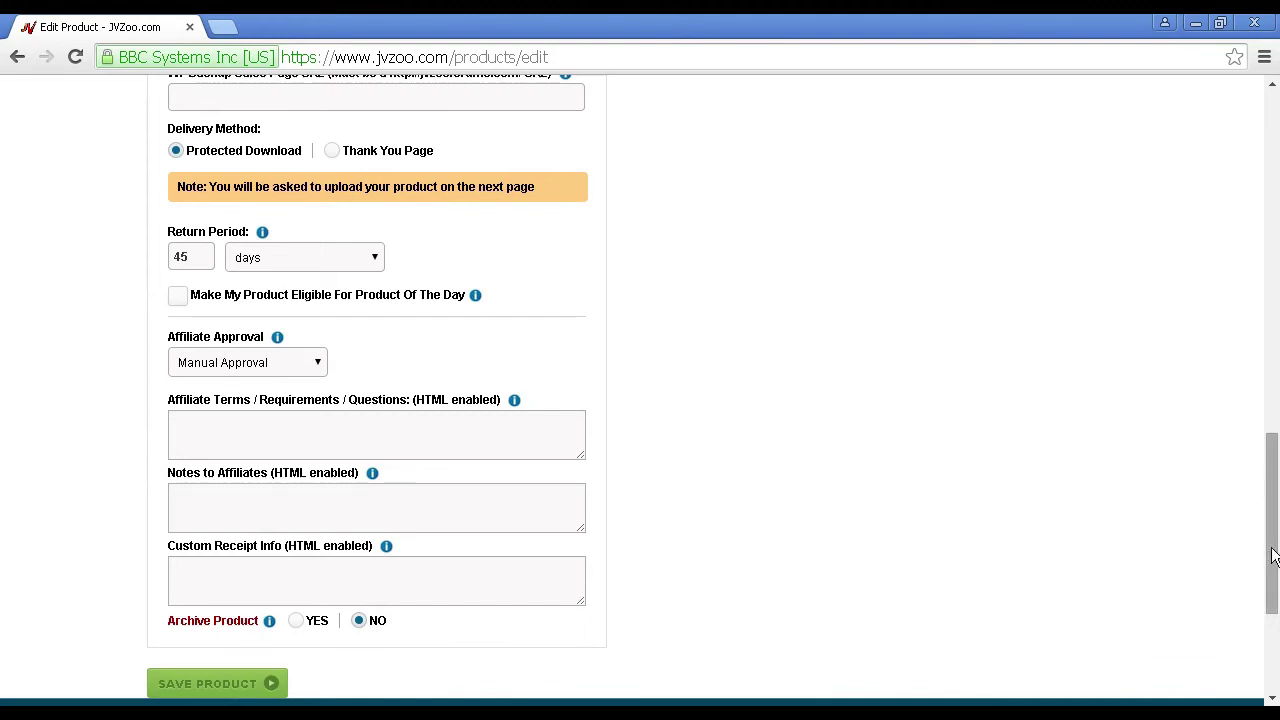
Expand the Make A Dime Sale section to show Start Price, Increase and Every fields.
{"action": "left_click_drag", "start_coordinate": [1274, 557], "coordinate": [1275, 155]}
{"action": "left_click", "coordinate": [1275, 155]}
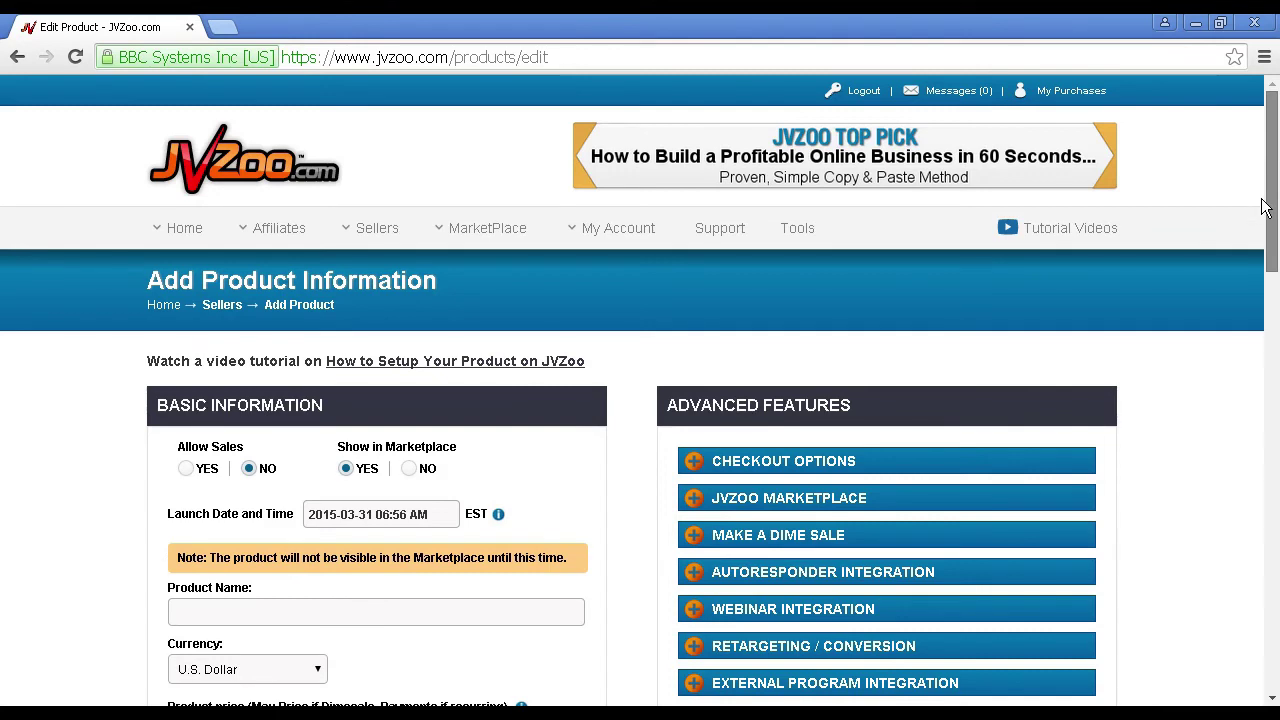
{"action": "left_click", "coordinate": [697, 540]}
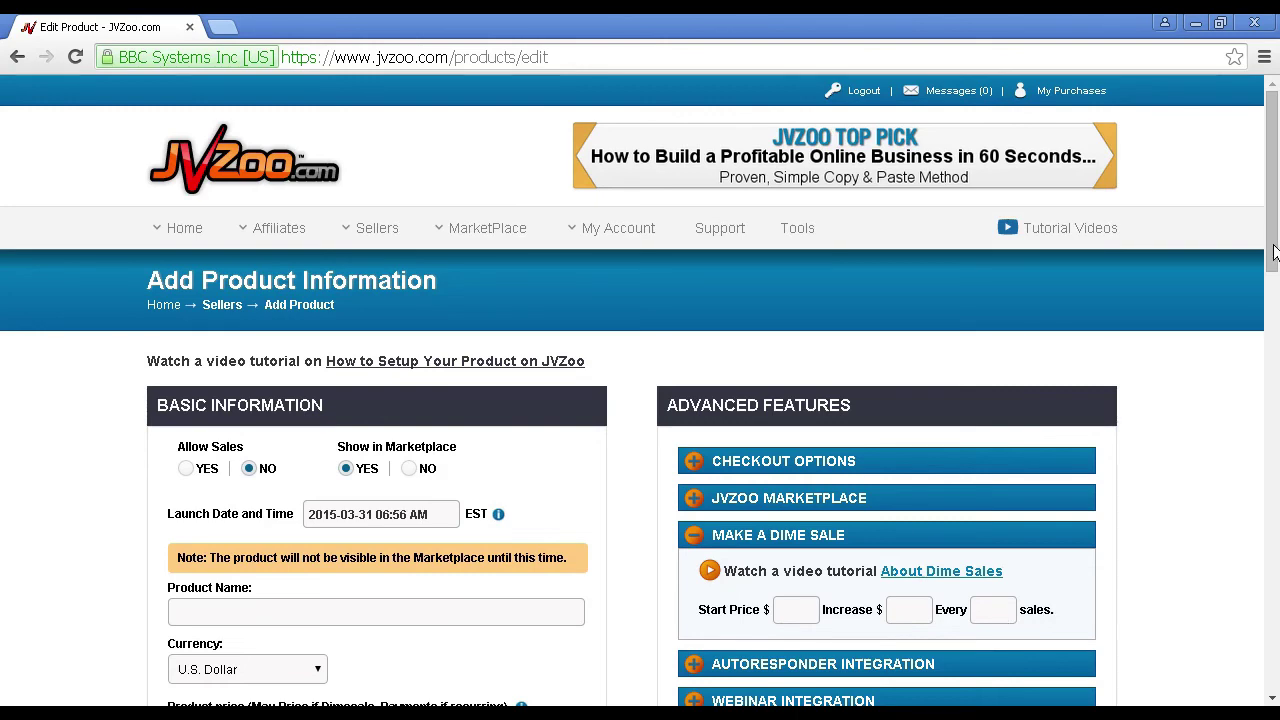
{"action": "scroll", "coordinate": [1273, 320], "scroll_direction": "down", "scroll_amount": 3}
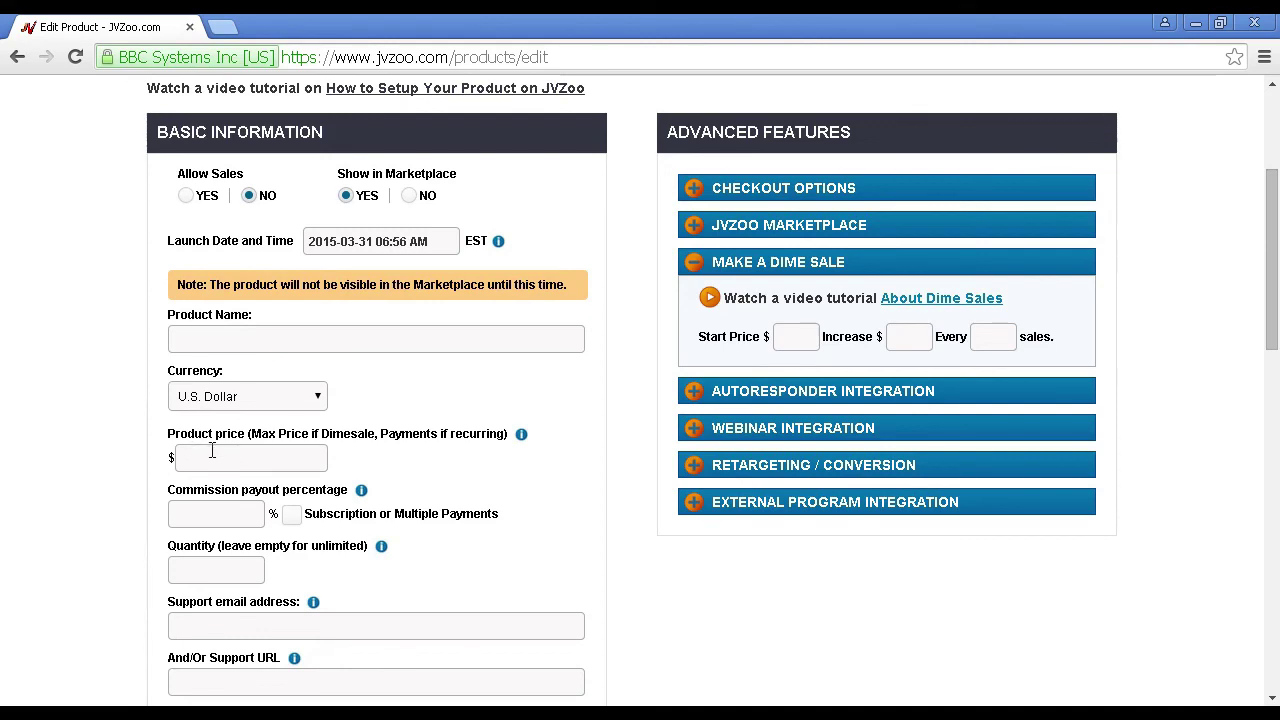
Expand Autoresponder Integration, review the services and keep GetResponse selected.
{"action": "left_click", "coordinate": [693, 394]}
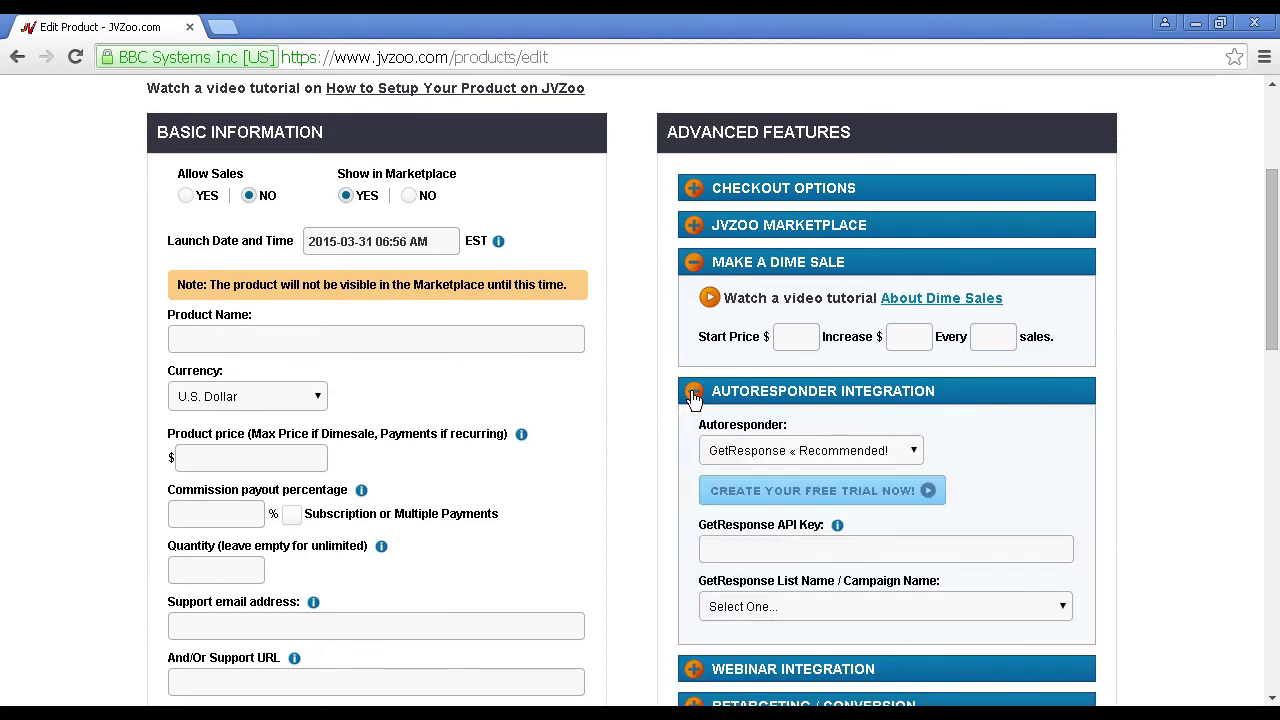
{"action": "left_click", "coordinate": [913, 449]}
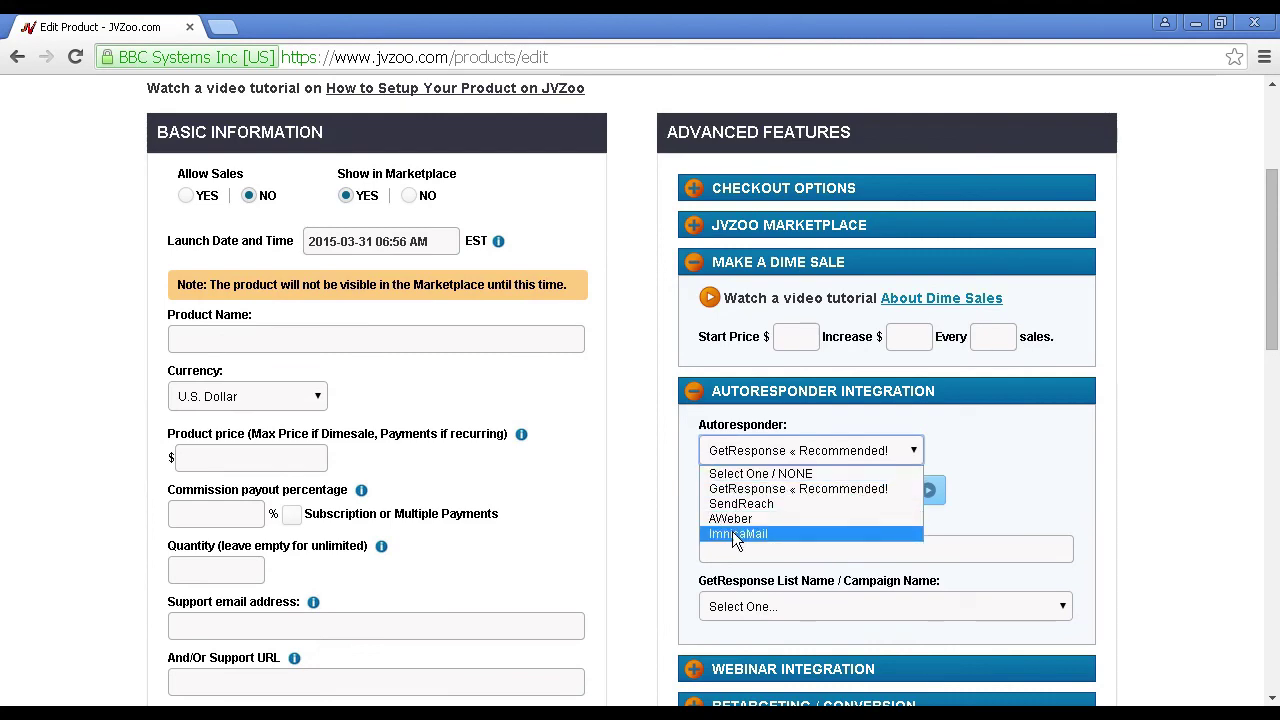
{"action": "left_click", "coordinate": [989, 427]}
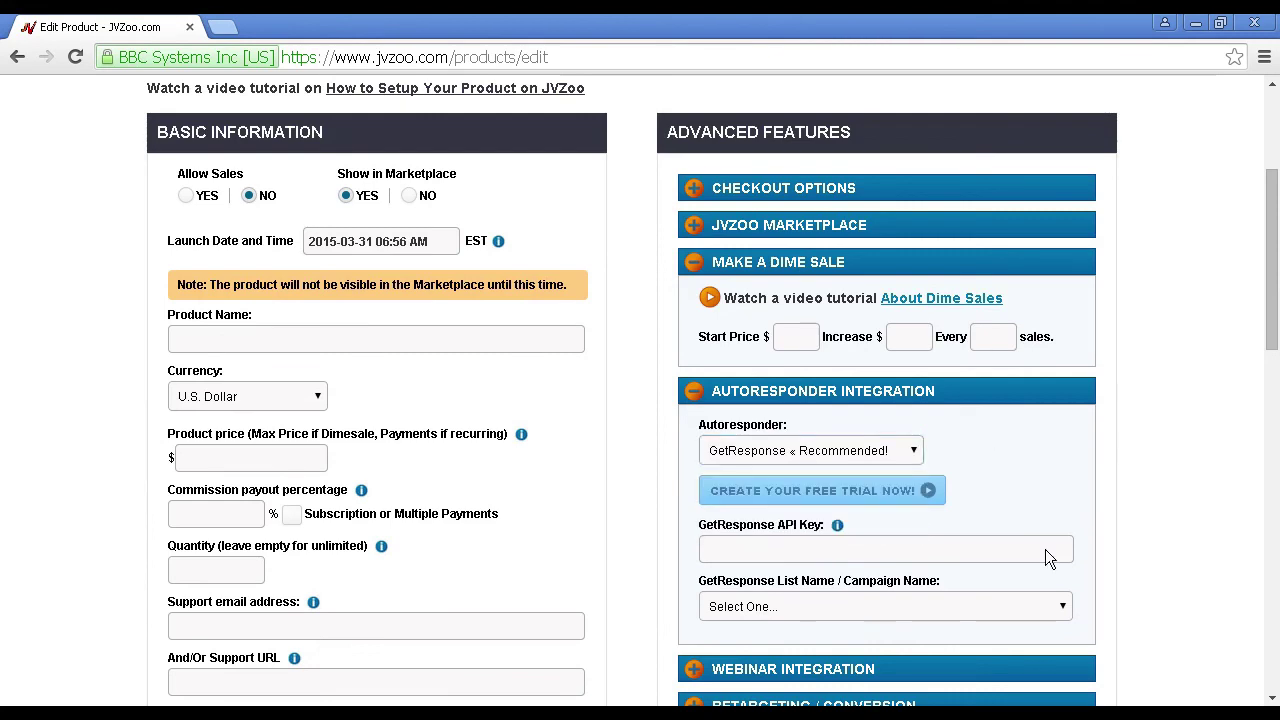
{"action": "scroll", "coordinate": [1112, 578], "scroll_direction": "down", "scroll_amount": 2}
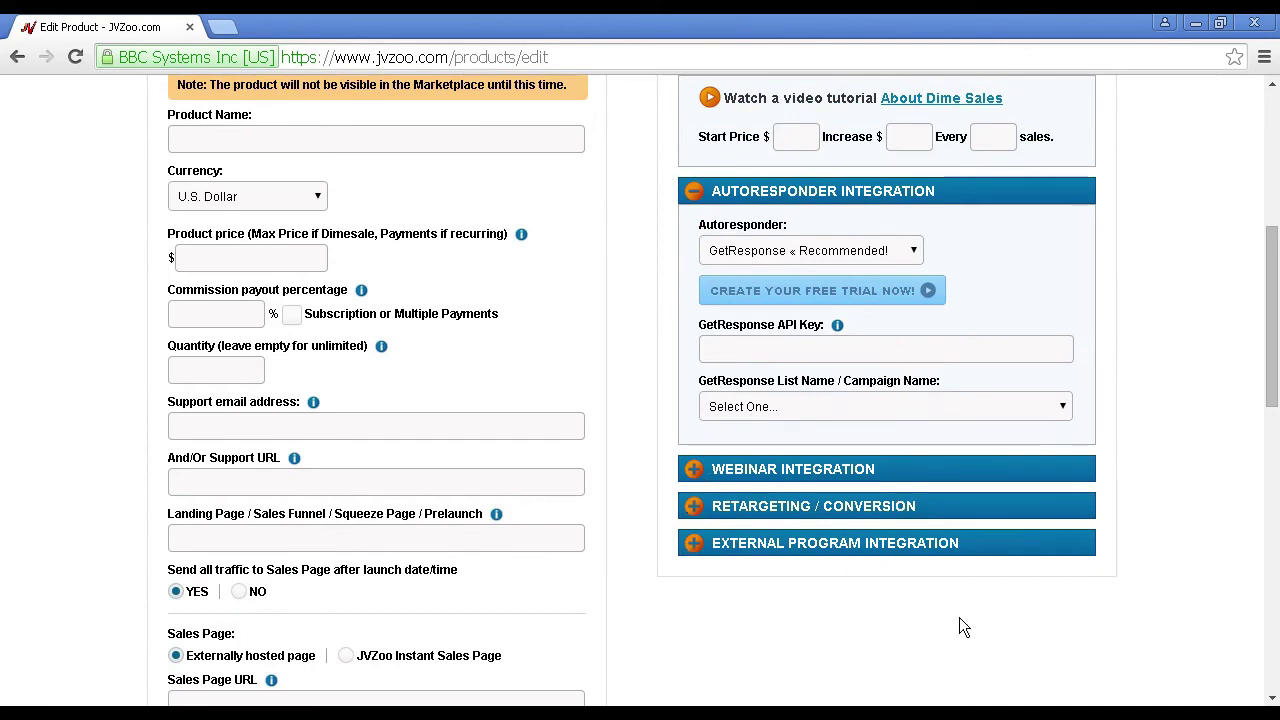
Save the product with Save Product at the bottom, then return to the form's top.
{"action": "scroll", "coordinate": [948, 618], "scroll_direction": "up", "scroll_amount": 2}
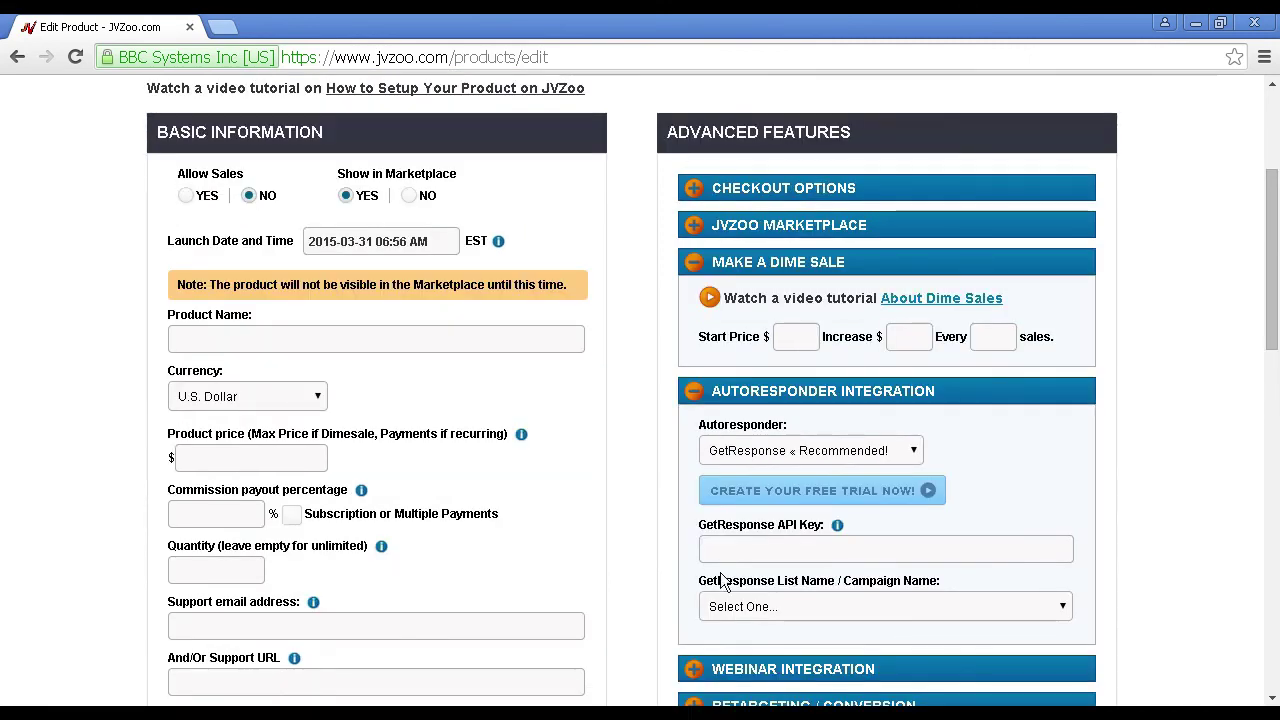
{"action": "scroll", "coordinate": [646, 538], "scroll_direction": "down", "scroll_amount": 1}
{"action": "scroll", "coordinate": [630, 536], "scroll_direction": "down", "scroll_amount": 5}
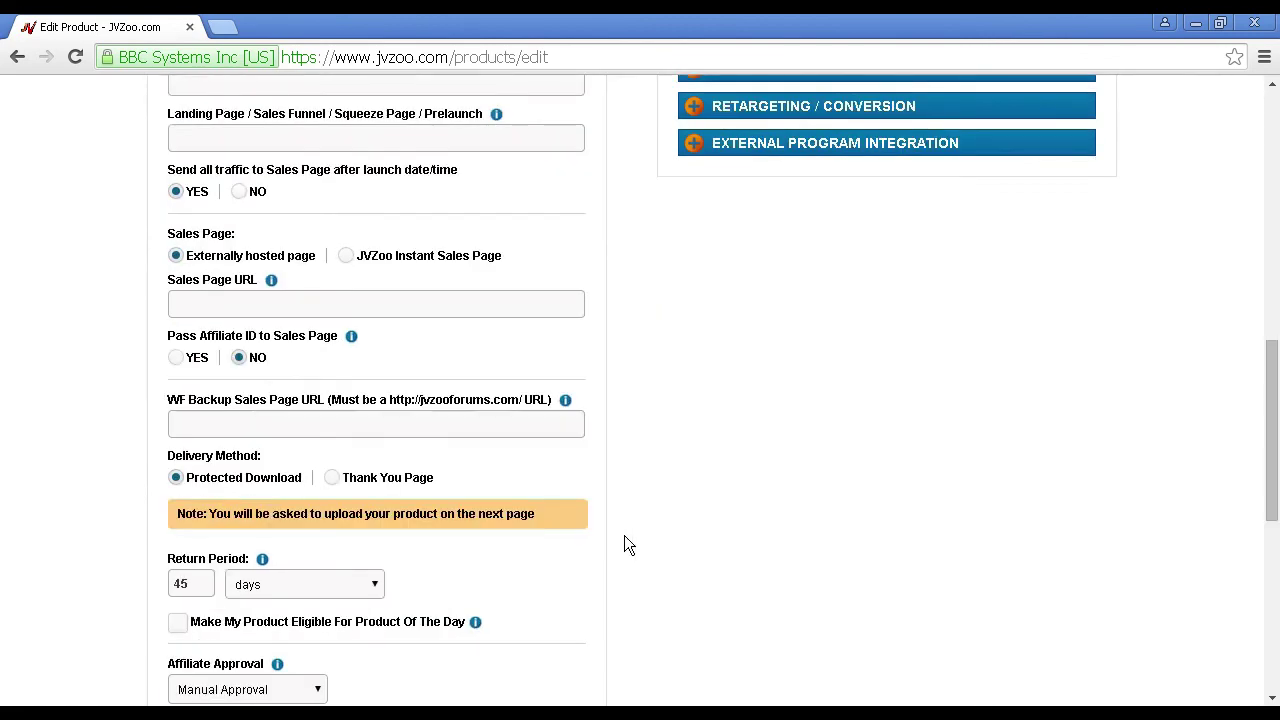
{"action": "scroll", "coordinate": [624, 535], "scroll_direction": "down", "scroll_amount": 3}
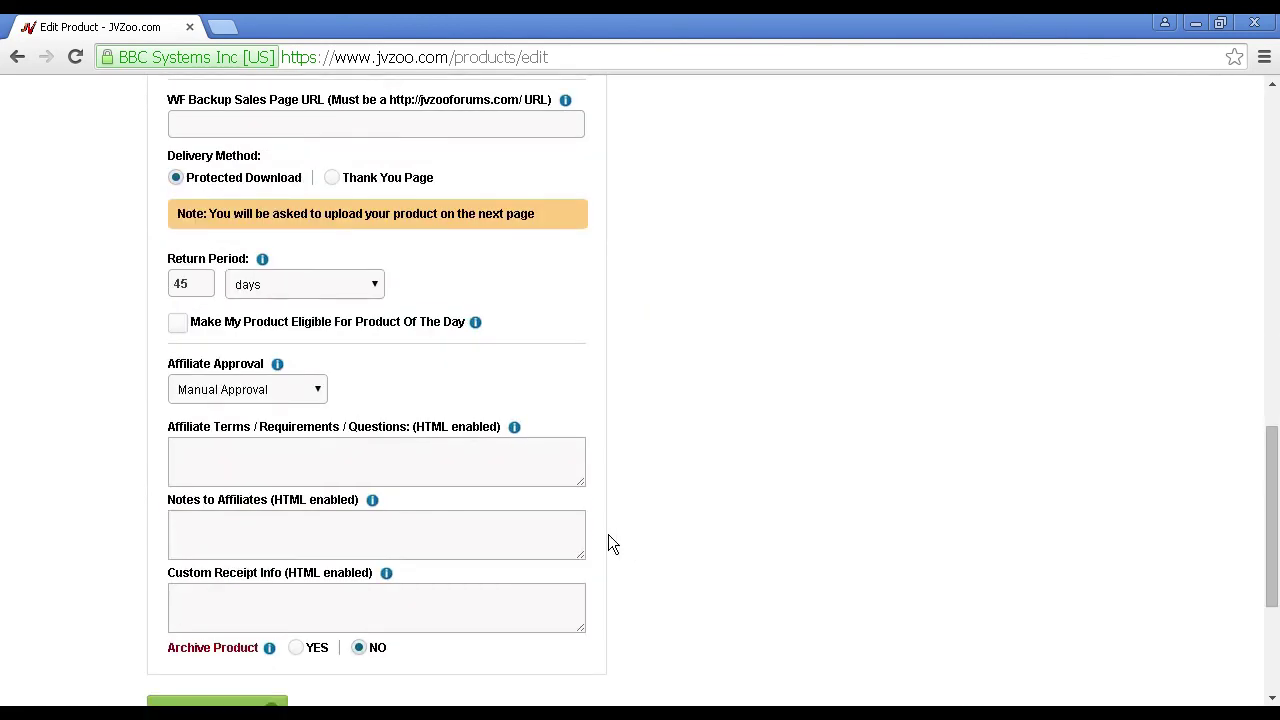
{"action": "scroll", "coordinate": [489, 540], "scroll_direction": "down", "scroll_amount": 2}
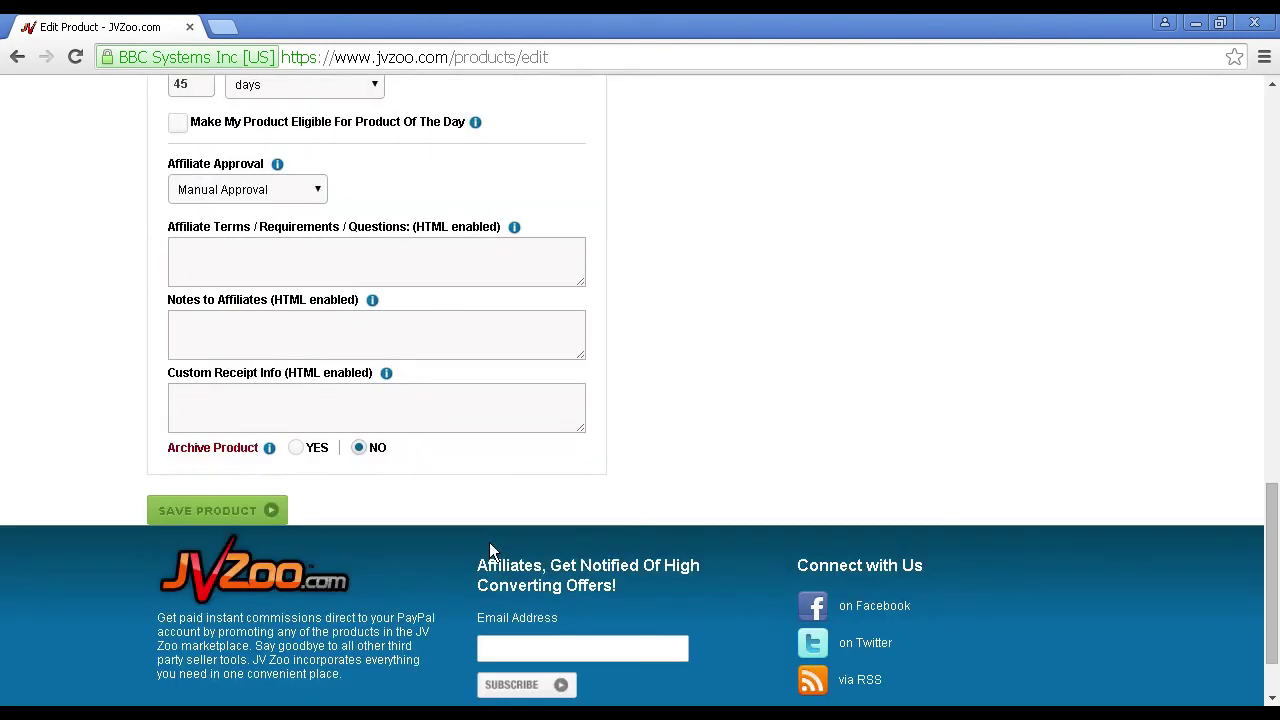
{"action": "left_click", "coordinate": [212, 510]}
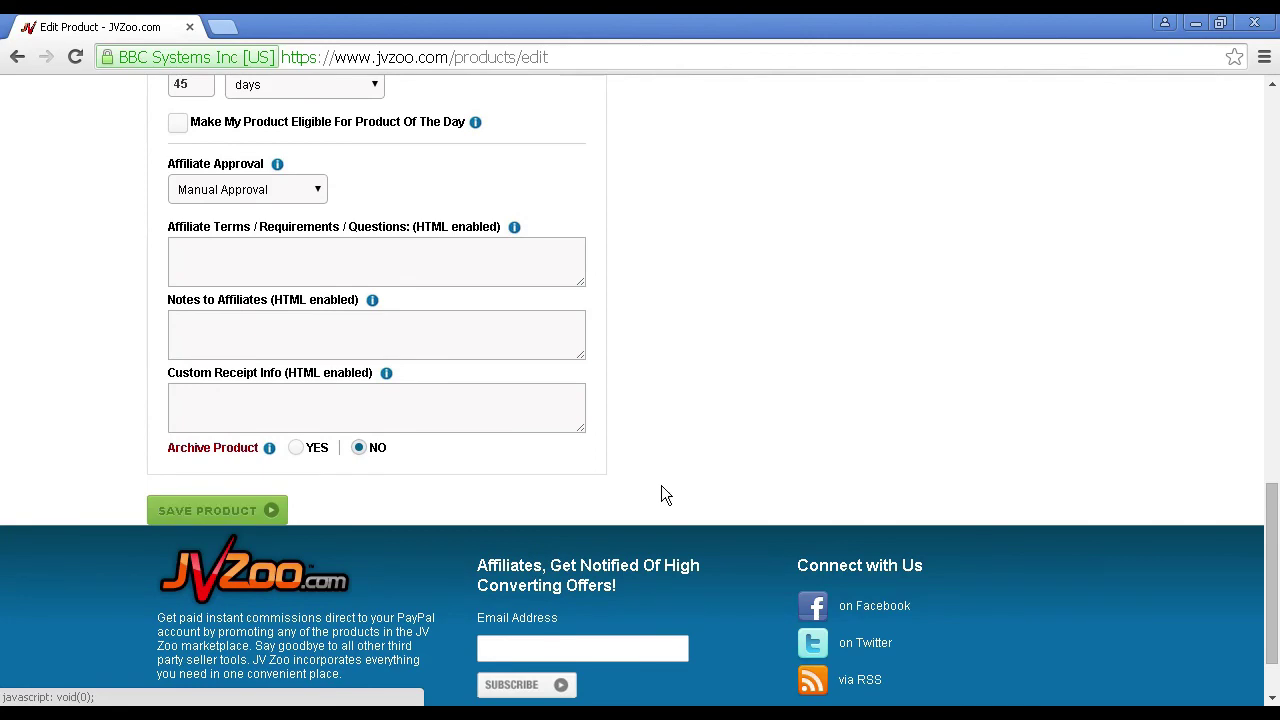
{"action": "scroll", "coordinate": [661, 485], "scroll_direction": "up", "scroll_amount": 4}
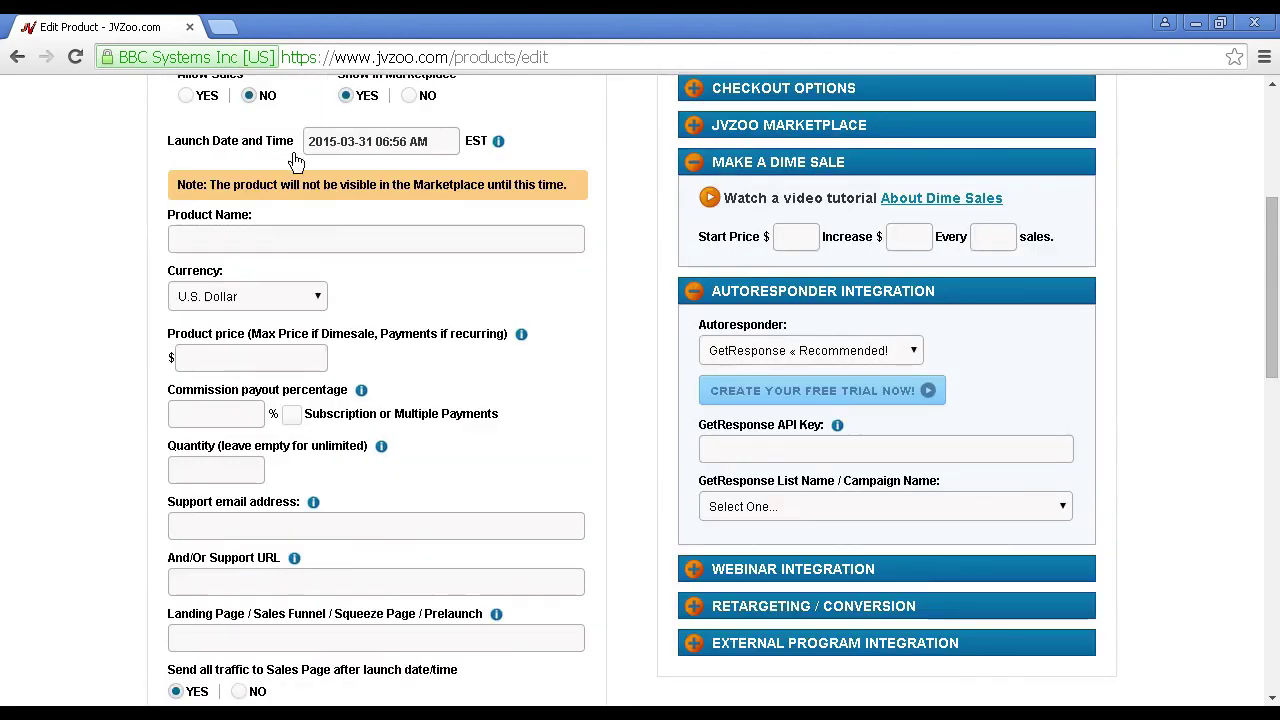
{"action": "scroll", "coordinate": [565, 270], "scroll_direction": "up", "scroll_amount": 2}
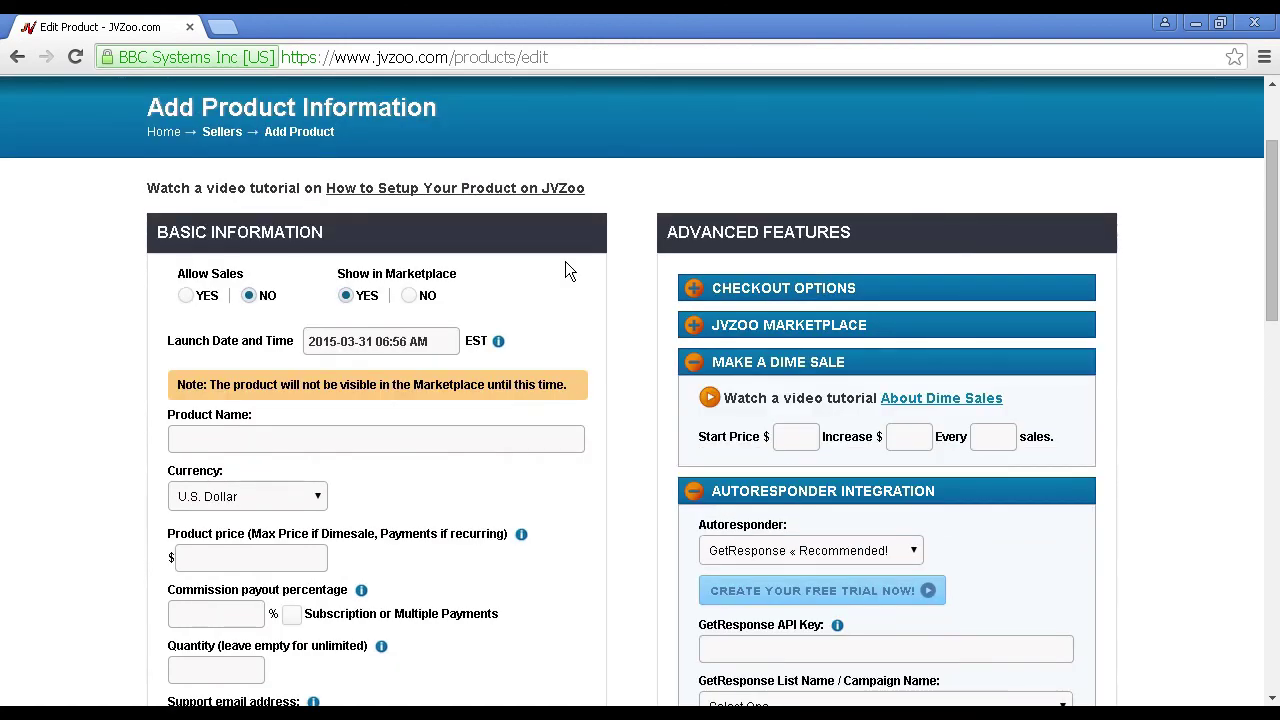